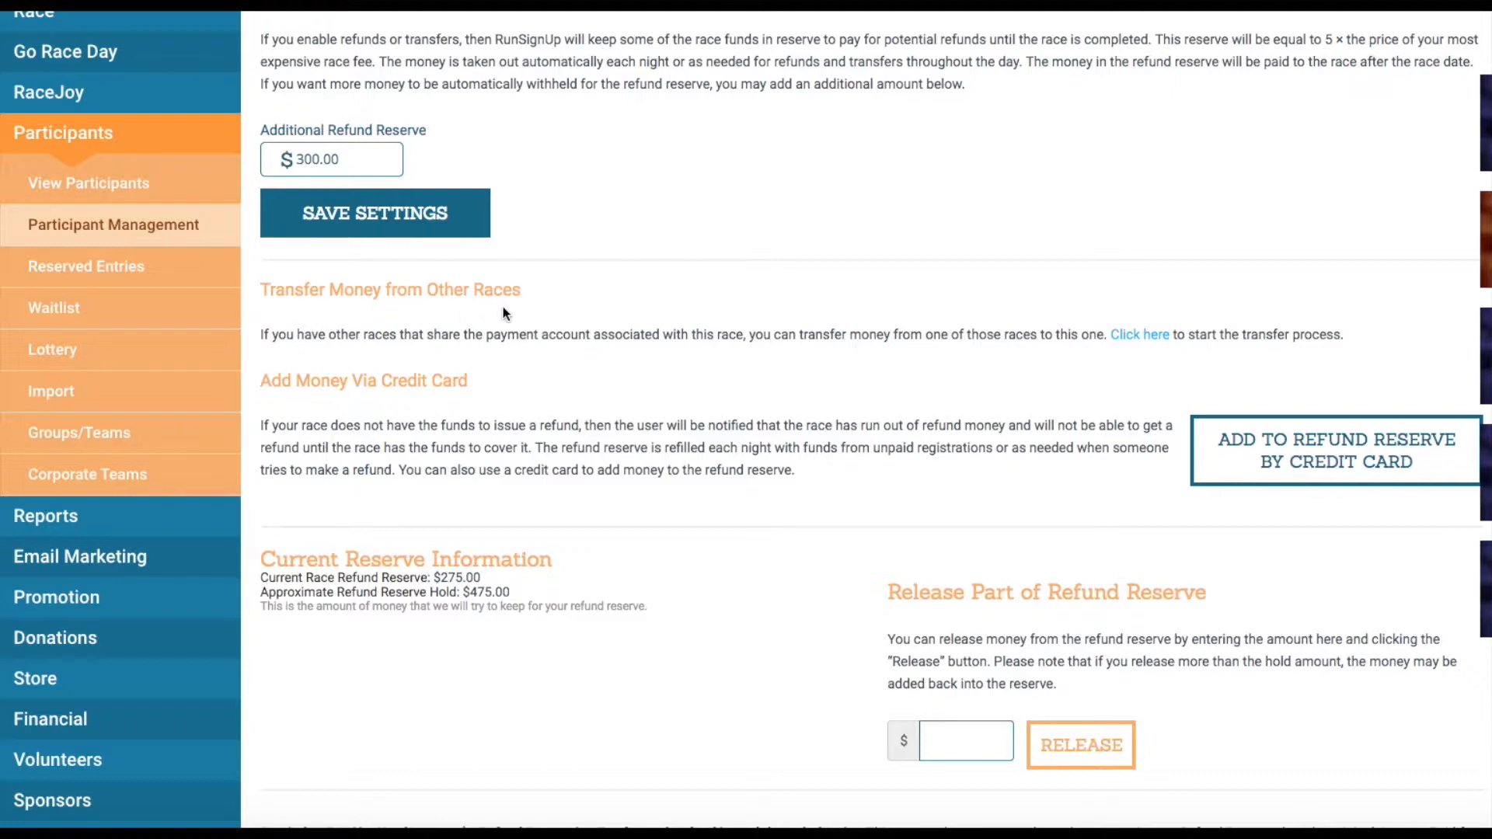
- Go to the Transfer Money From Another Race page for the Hill Valley 88 Miler
left_click(1153, 340)
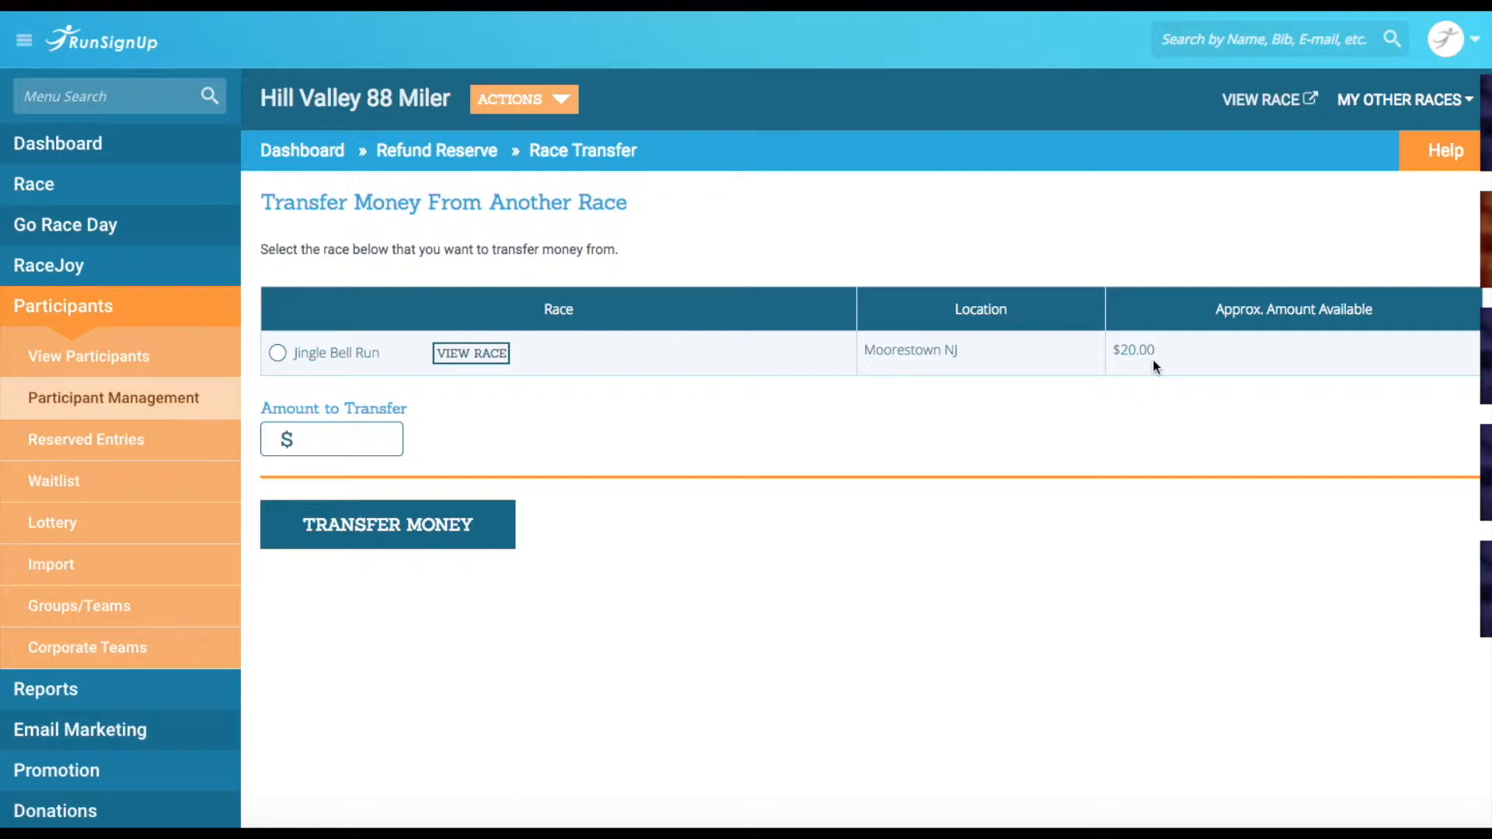
- Pick Jingle Bell Run as the source, change the amount from 20 to 15, and transfer $15.00
left_click(277, 354)
left_click(350, 439)
type("20")
left_click_drag(316, 437, 261, 441)
type("15")
left_click(803, 403)
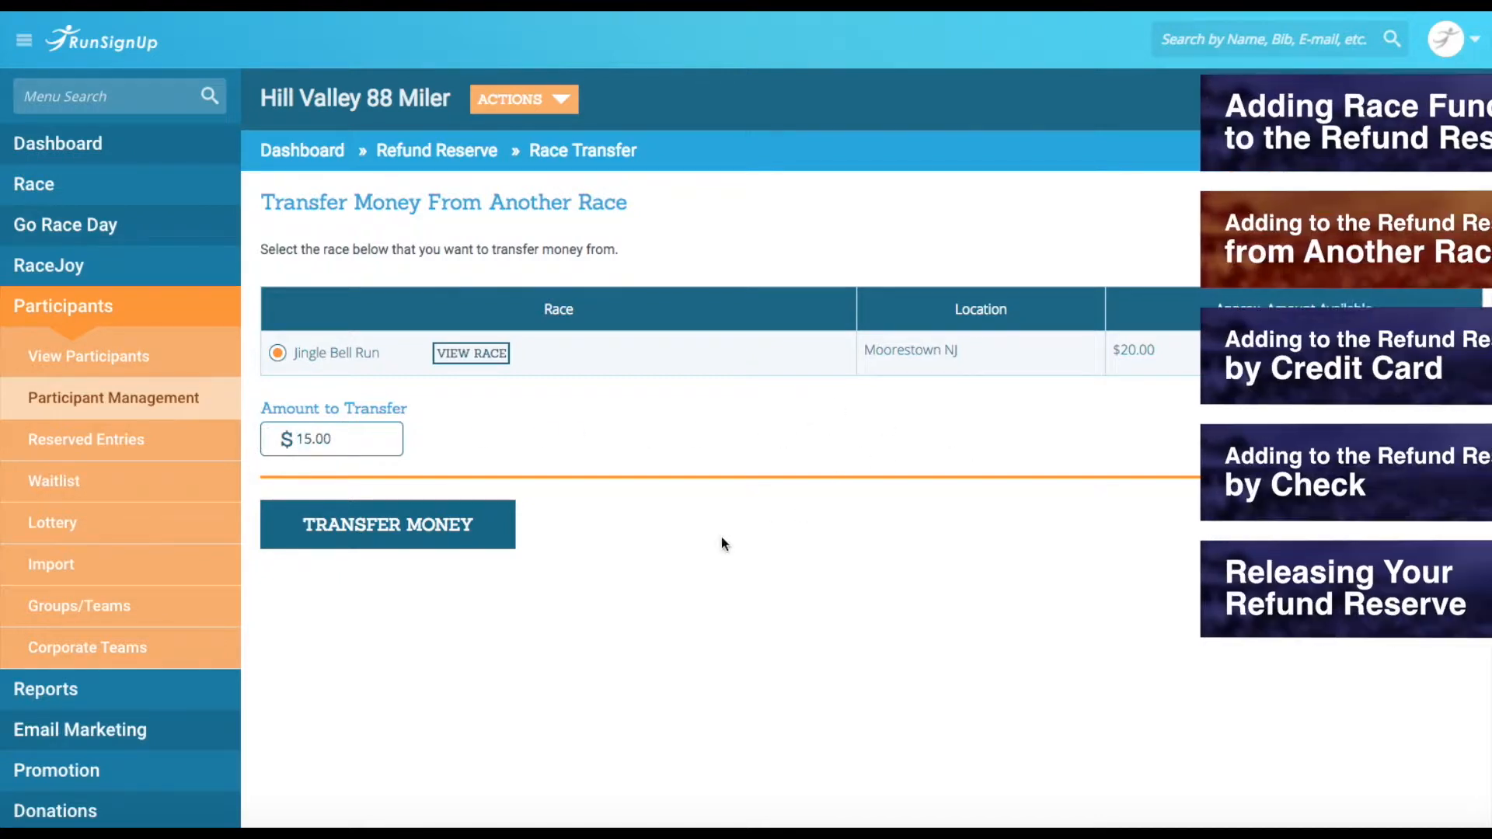
left_click(401, 546)
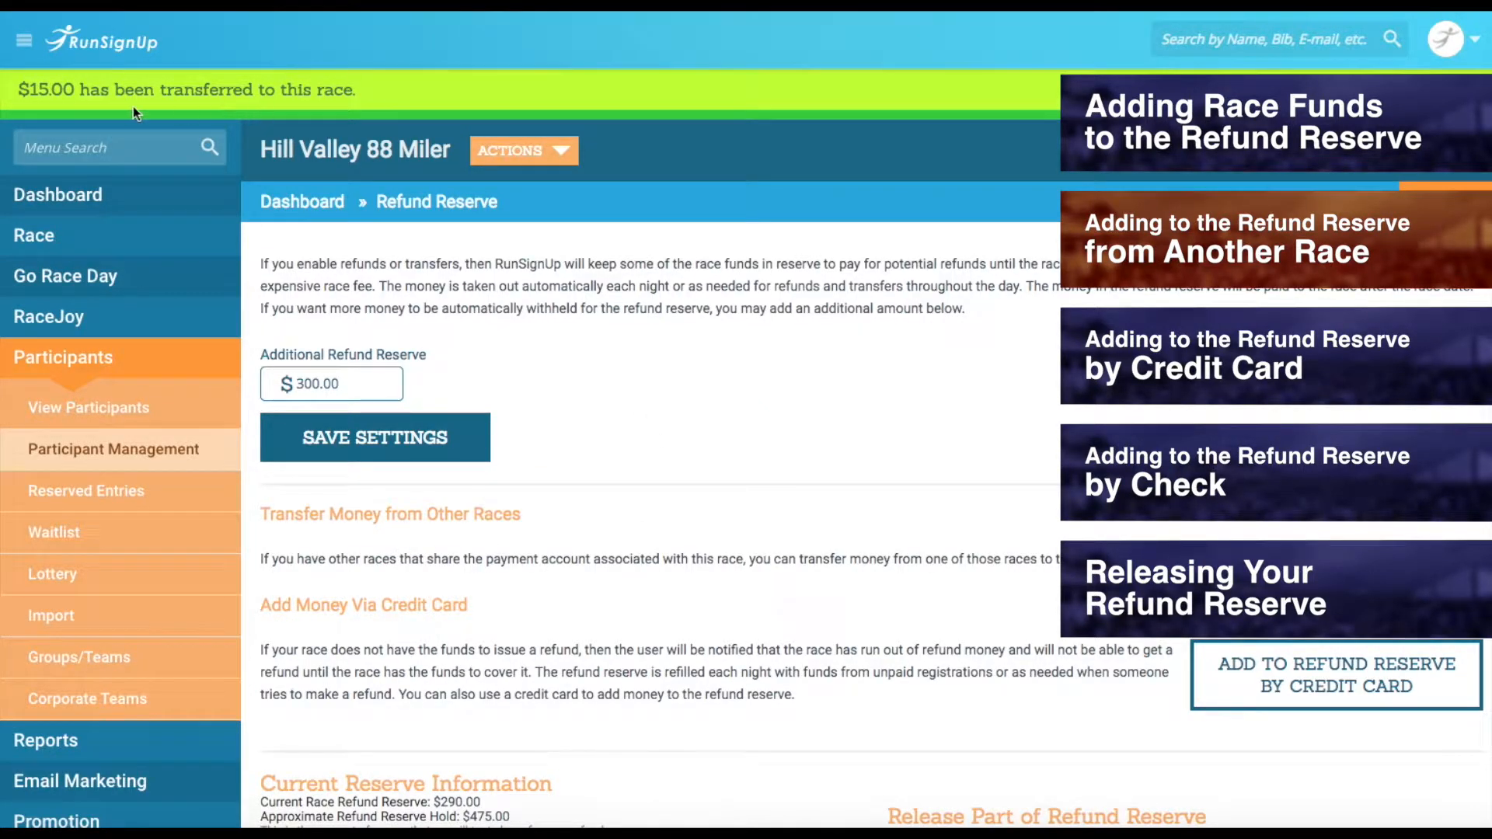
scroll(715, 386, "down", 3)
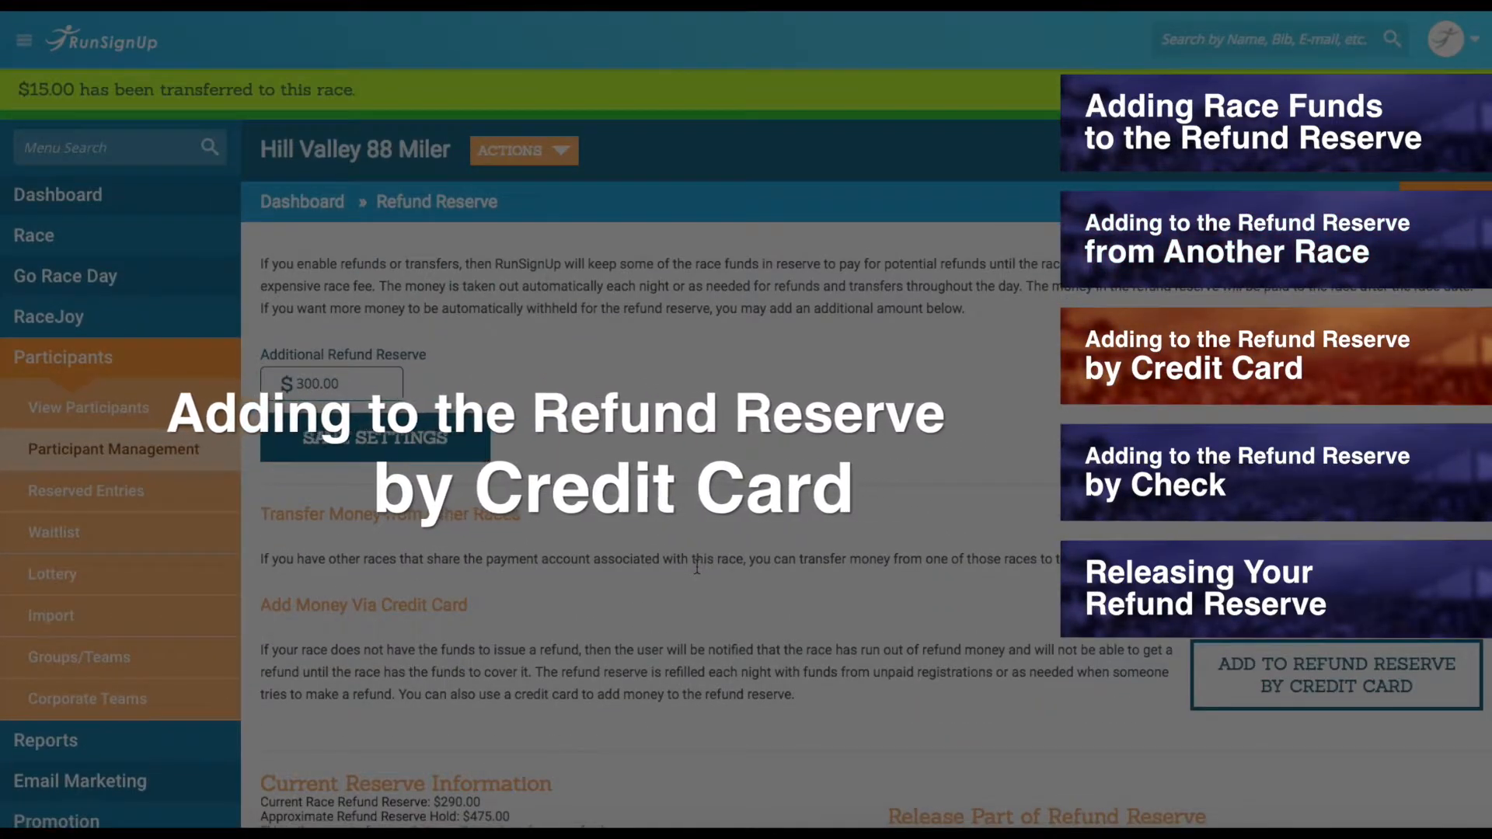
scroll(697, 568, "down", 2)
scroll(697, 566, "down", 1)
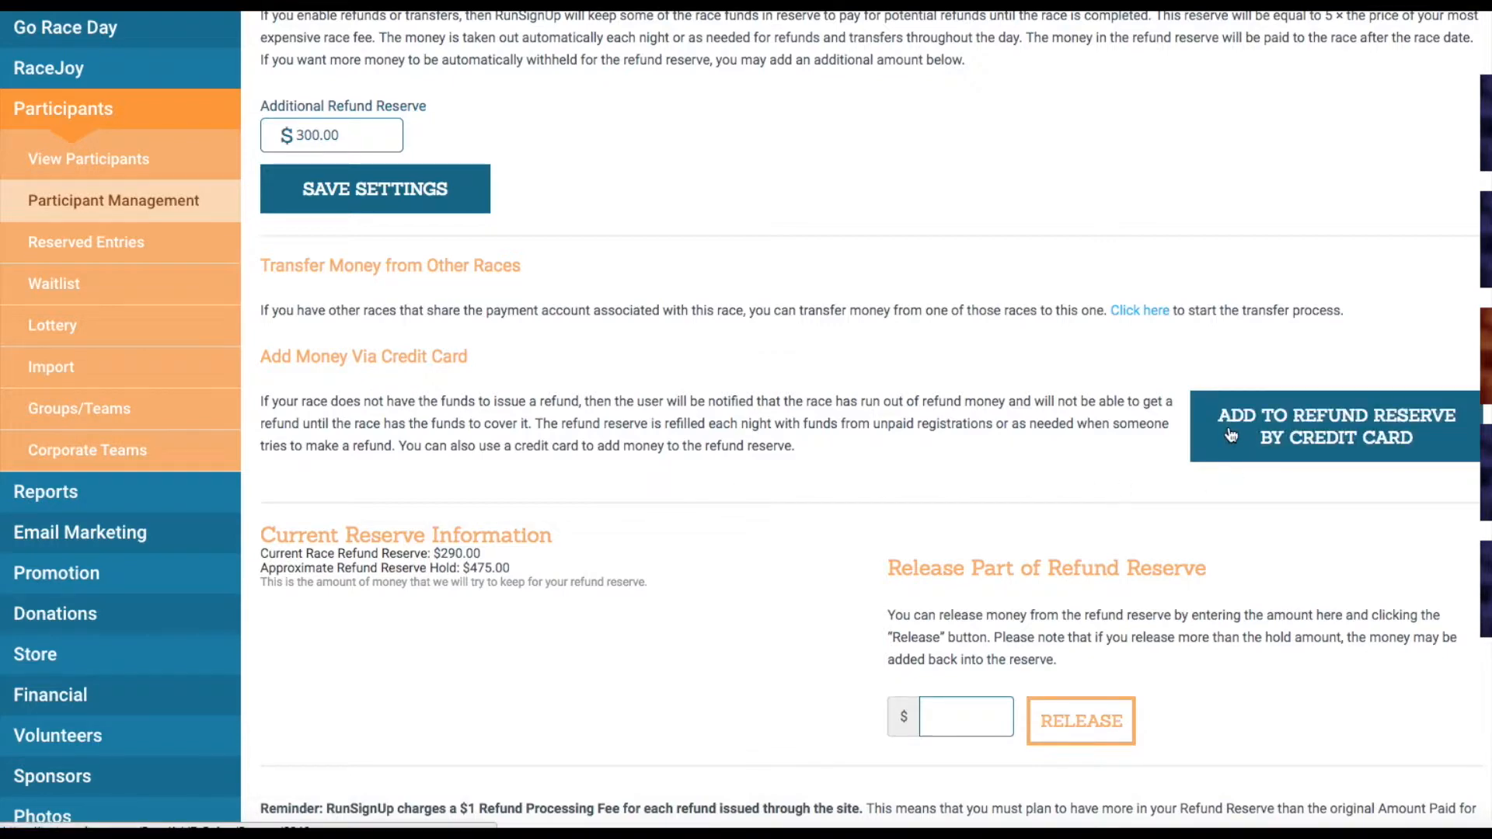
- Enter a $324.00 credit card top-up and continue to the $340.20 payment details form
left_click(1436, 452)
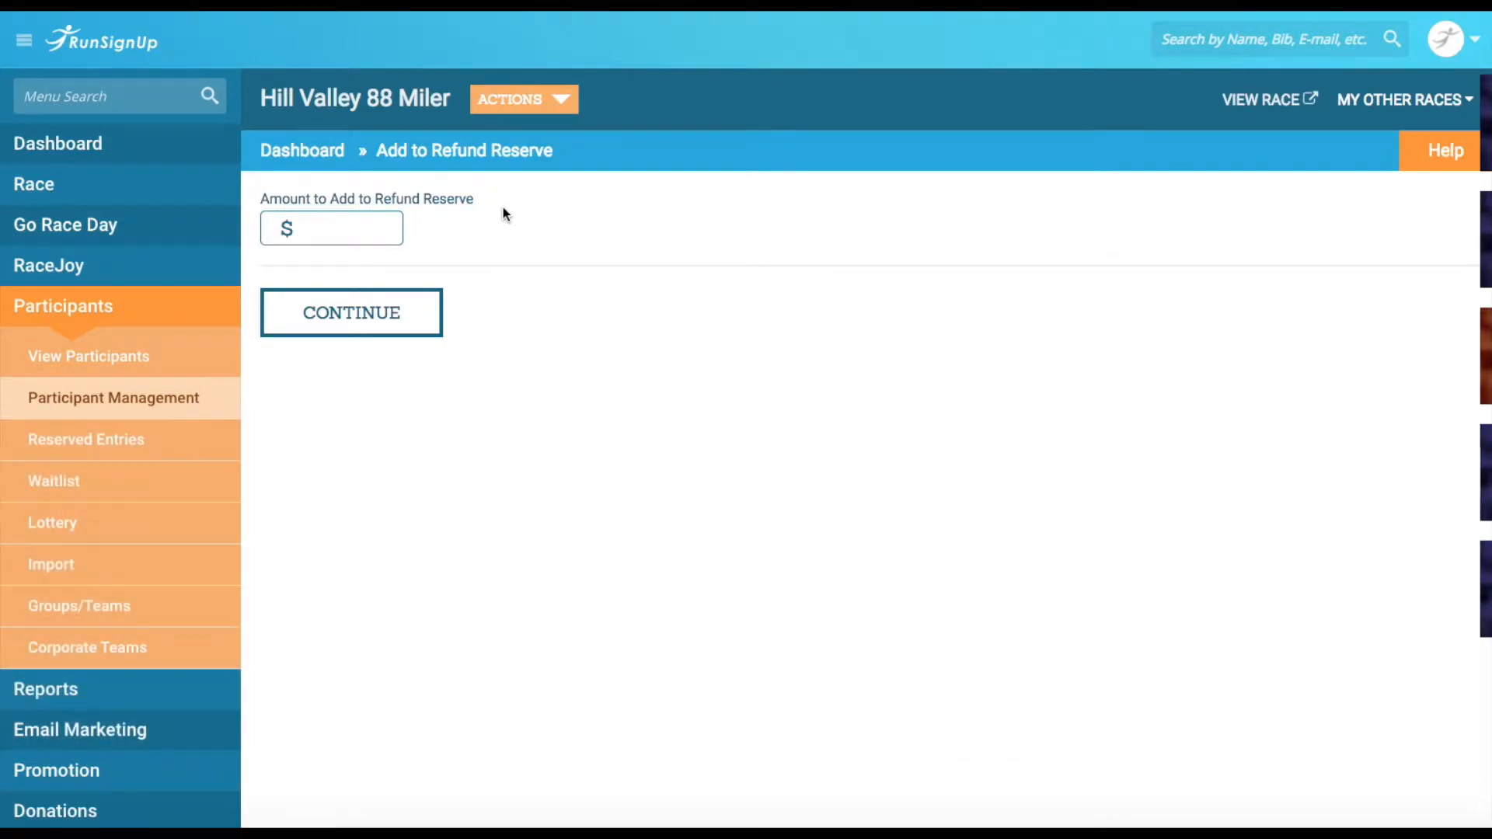
left_click(367, 230)
type("324")
left_click(555, 226)
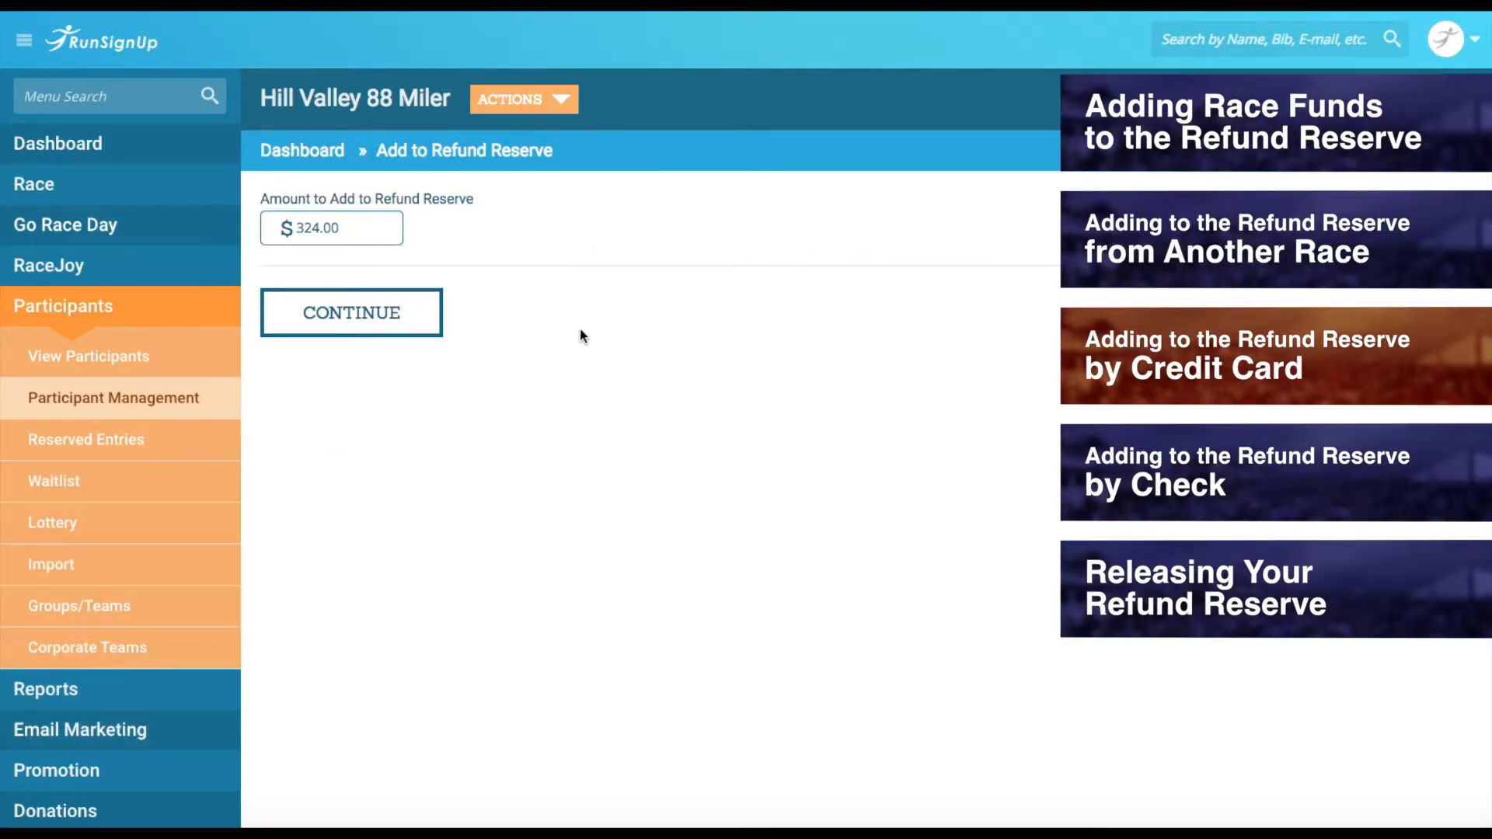
left_click(390, 334)
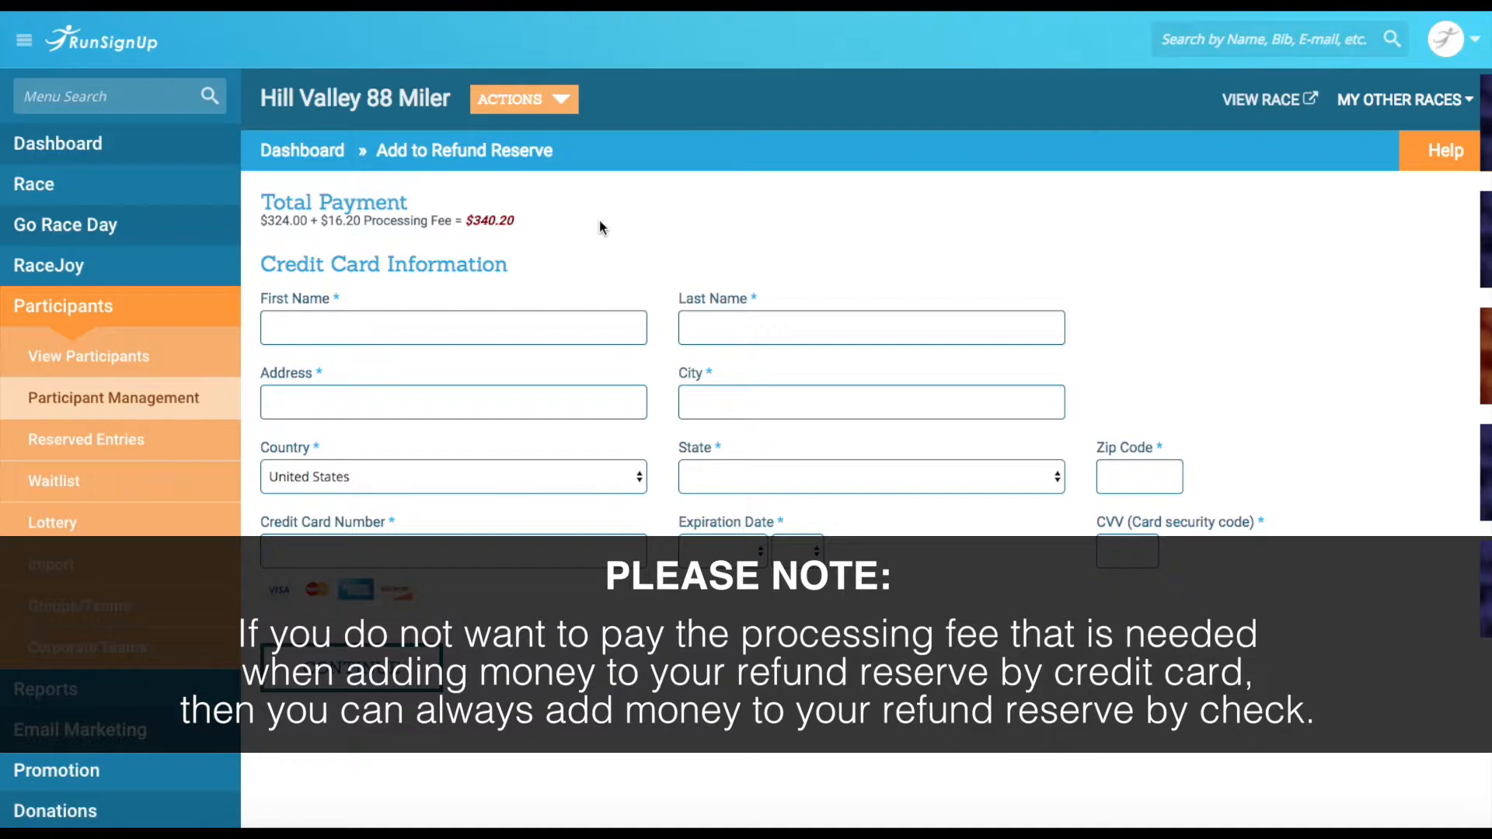
left_click(609, 324)
- Fill in the cardholder's first and last name, street address and card number
key("Tab")
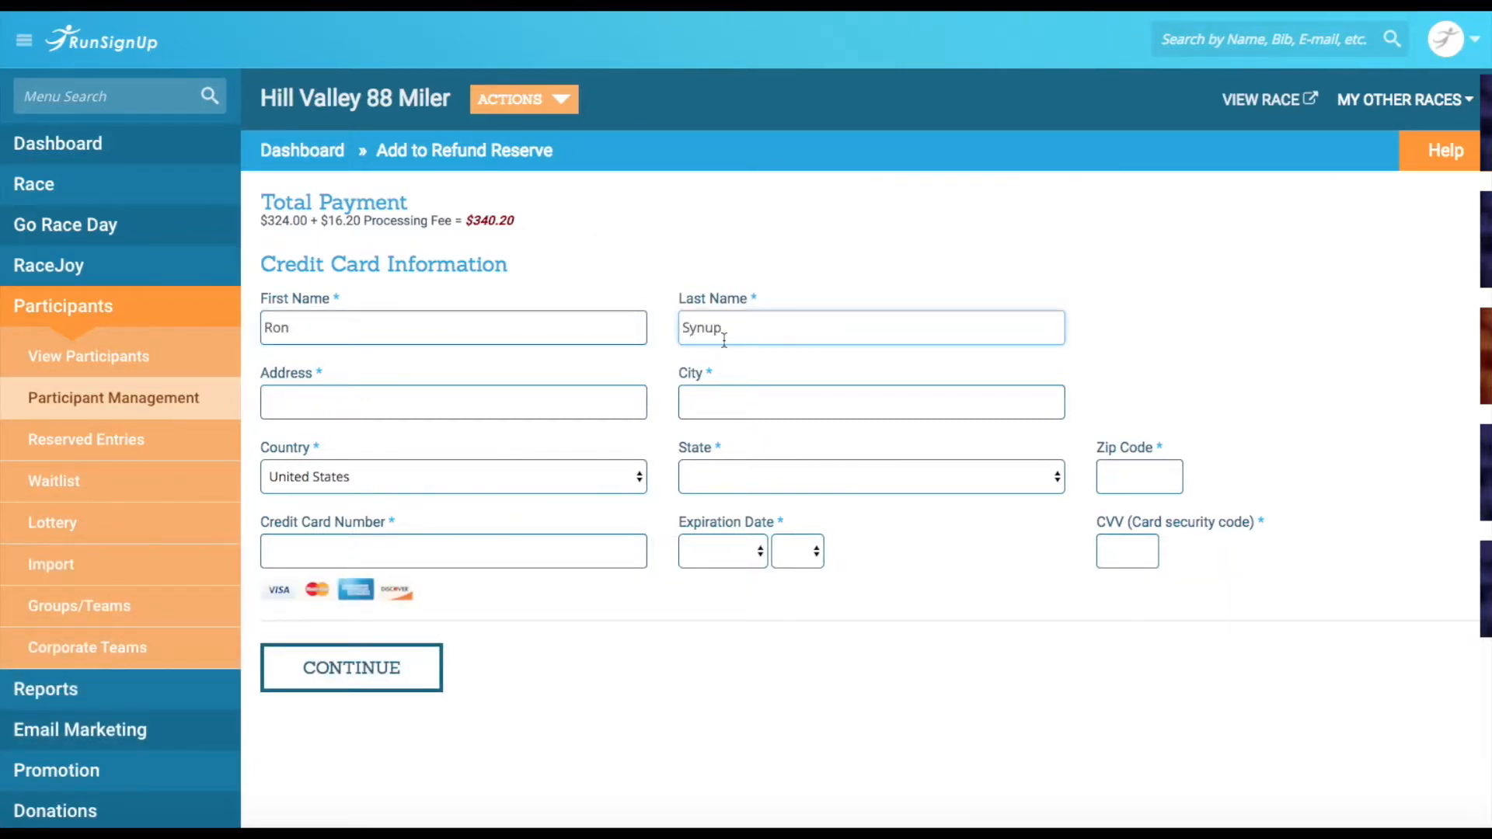
key("Tab")
key("Tab")
key("Tab")
key("Tab")
key("Tab")
key("Tab")
- Choose the card's expiration month and year, enter the security code, and submit the $340.20 payment
left_click(723, 551)
left_click(712, 622)
key("Tab")
type("111")
left_click(324, 672)
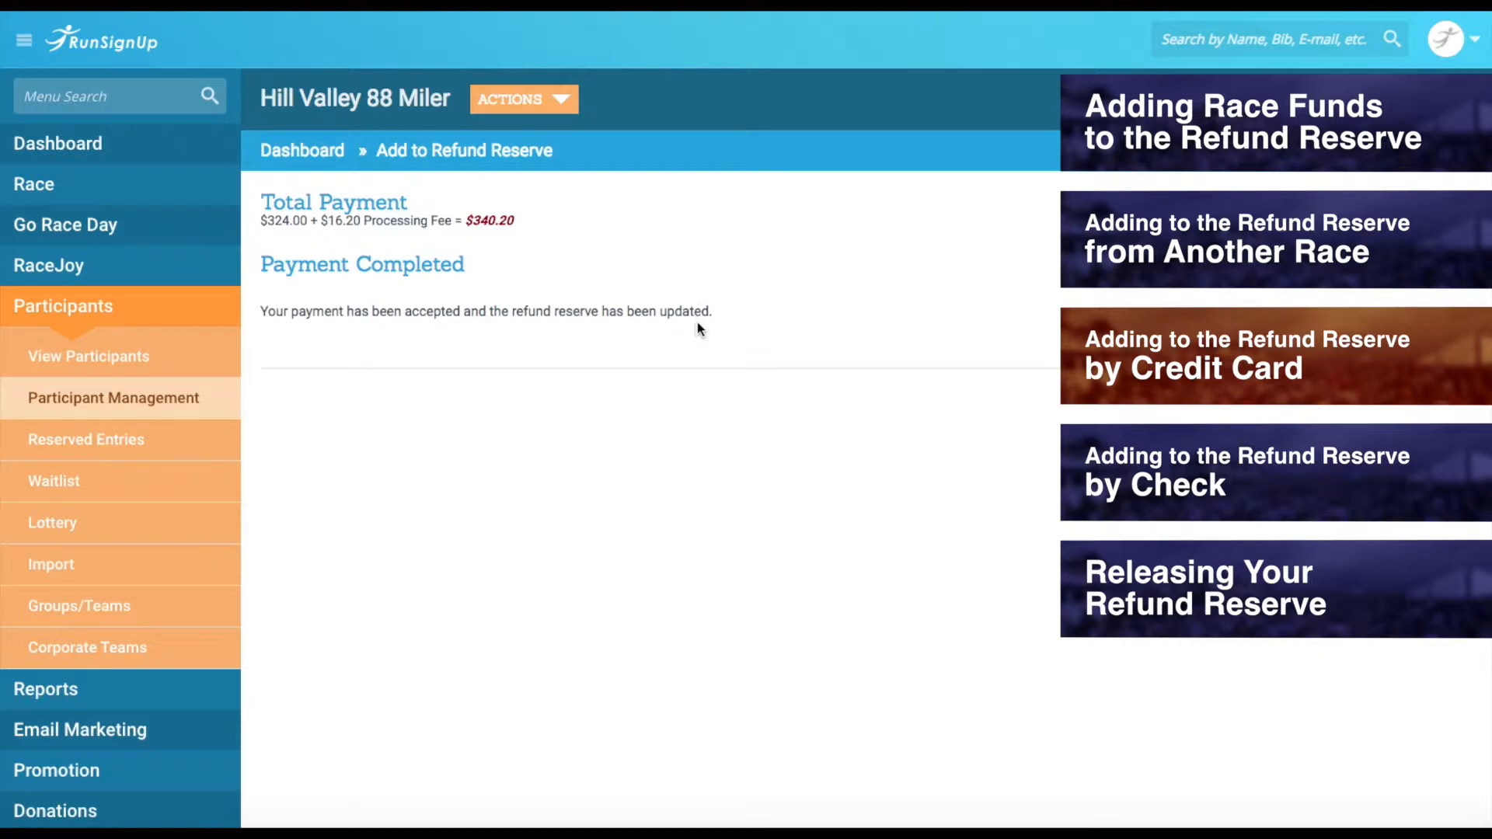
left_click(171, 315)
- Back on the Refund Reserve page, confirm the current reserve is $614.00 and open the mailed-check help
left_click(171, 316)
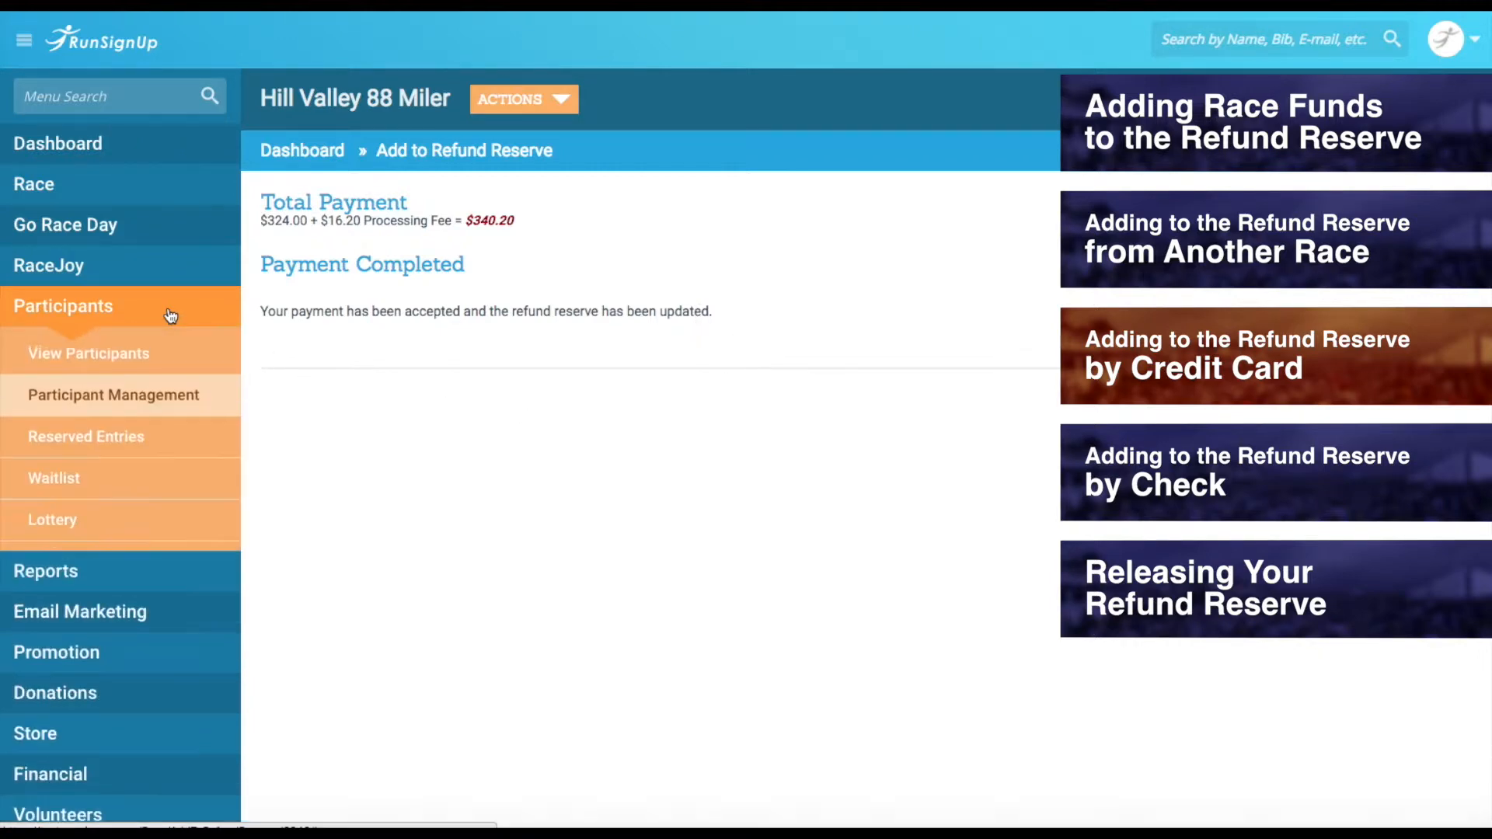
left_click(94, 398)
left_click(292, 379)
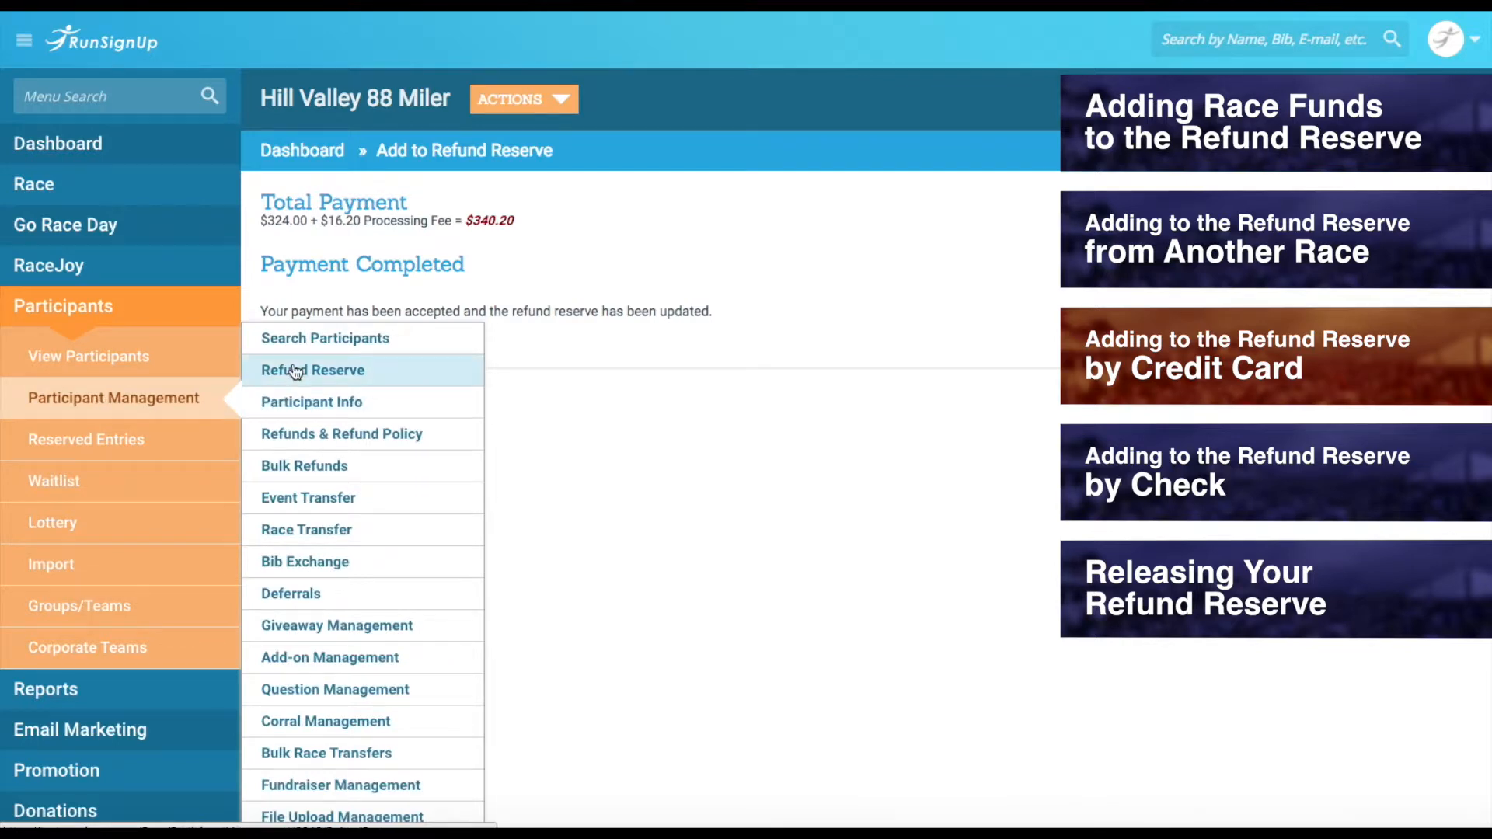
scroll(729, 541, "down", 5)
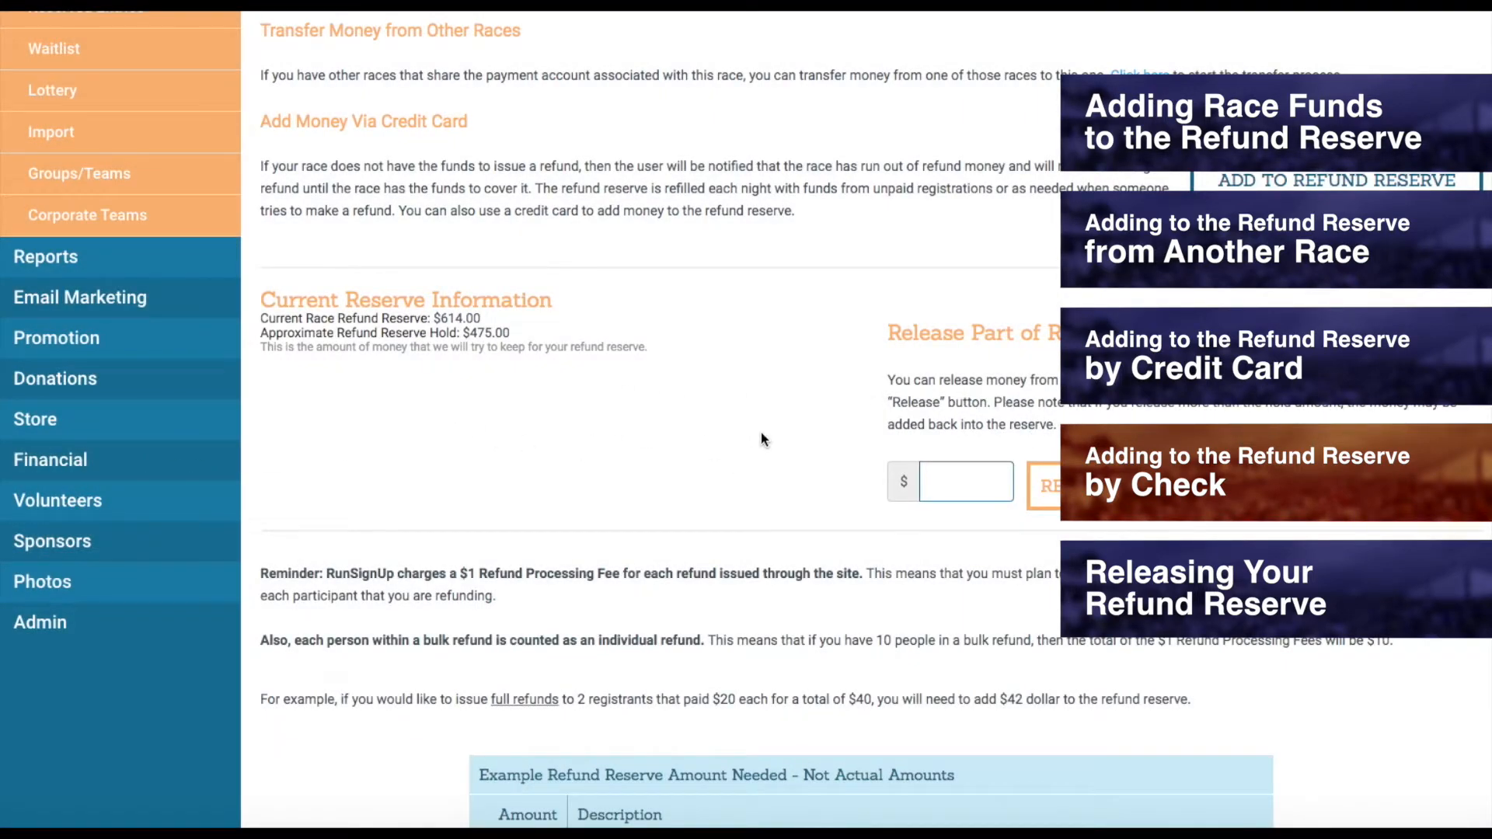
scroll(762, 432, "up", 5)
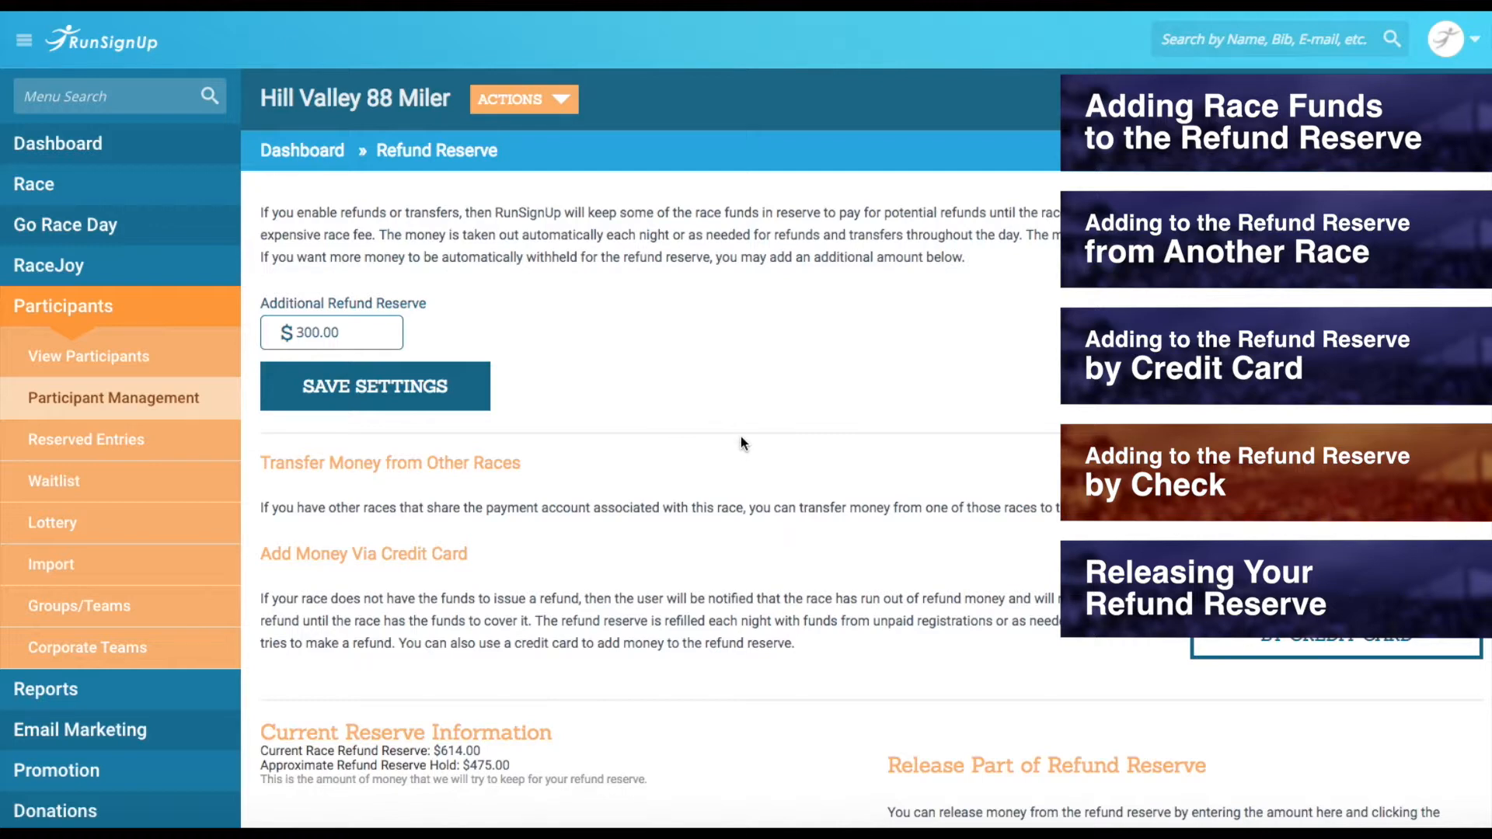
scroll(741, 444, "down", 4)
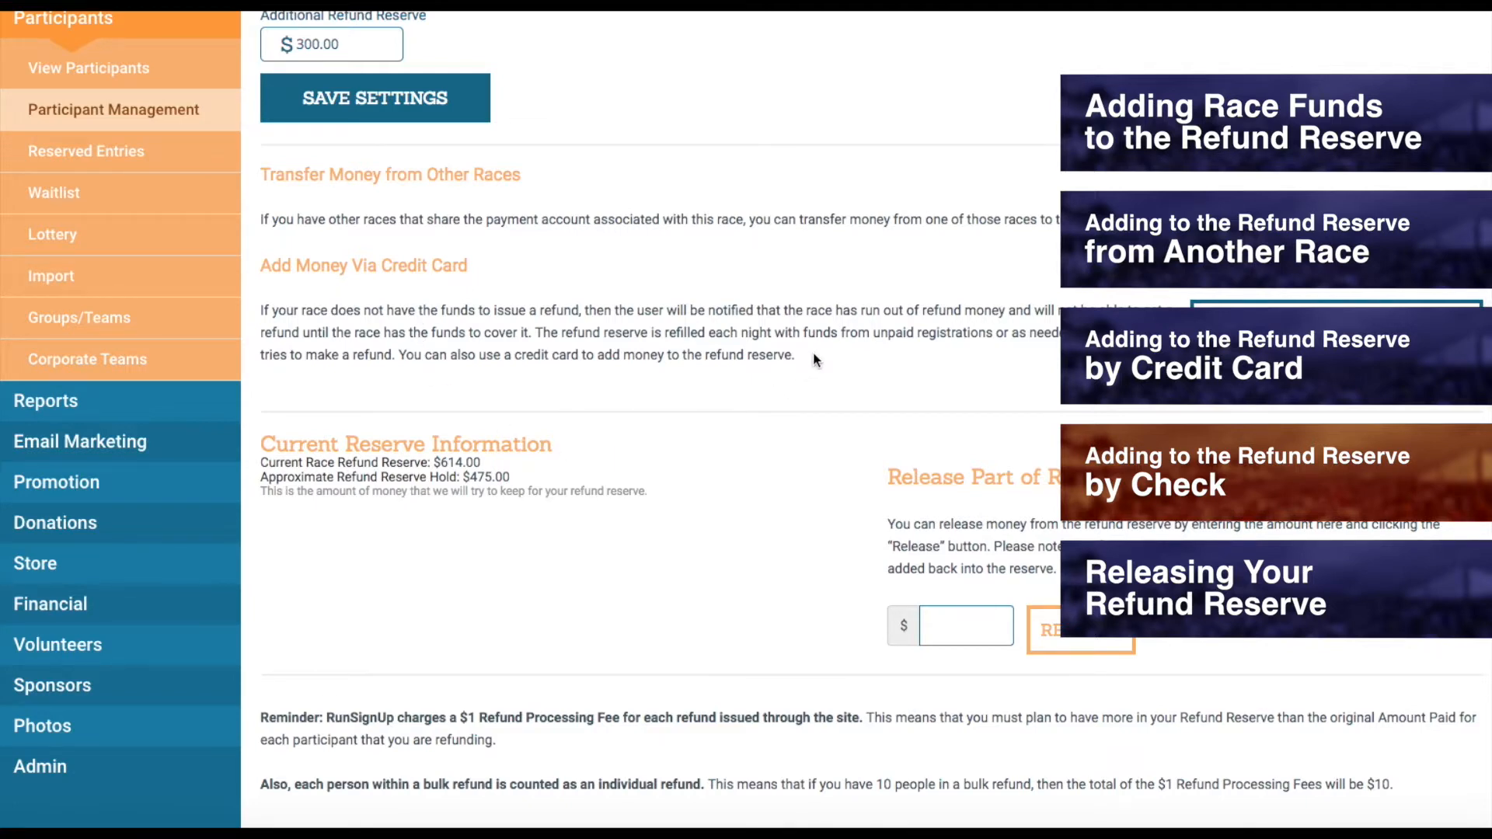
scroll(813, 359, "down", 8)
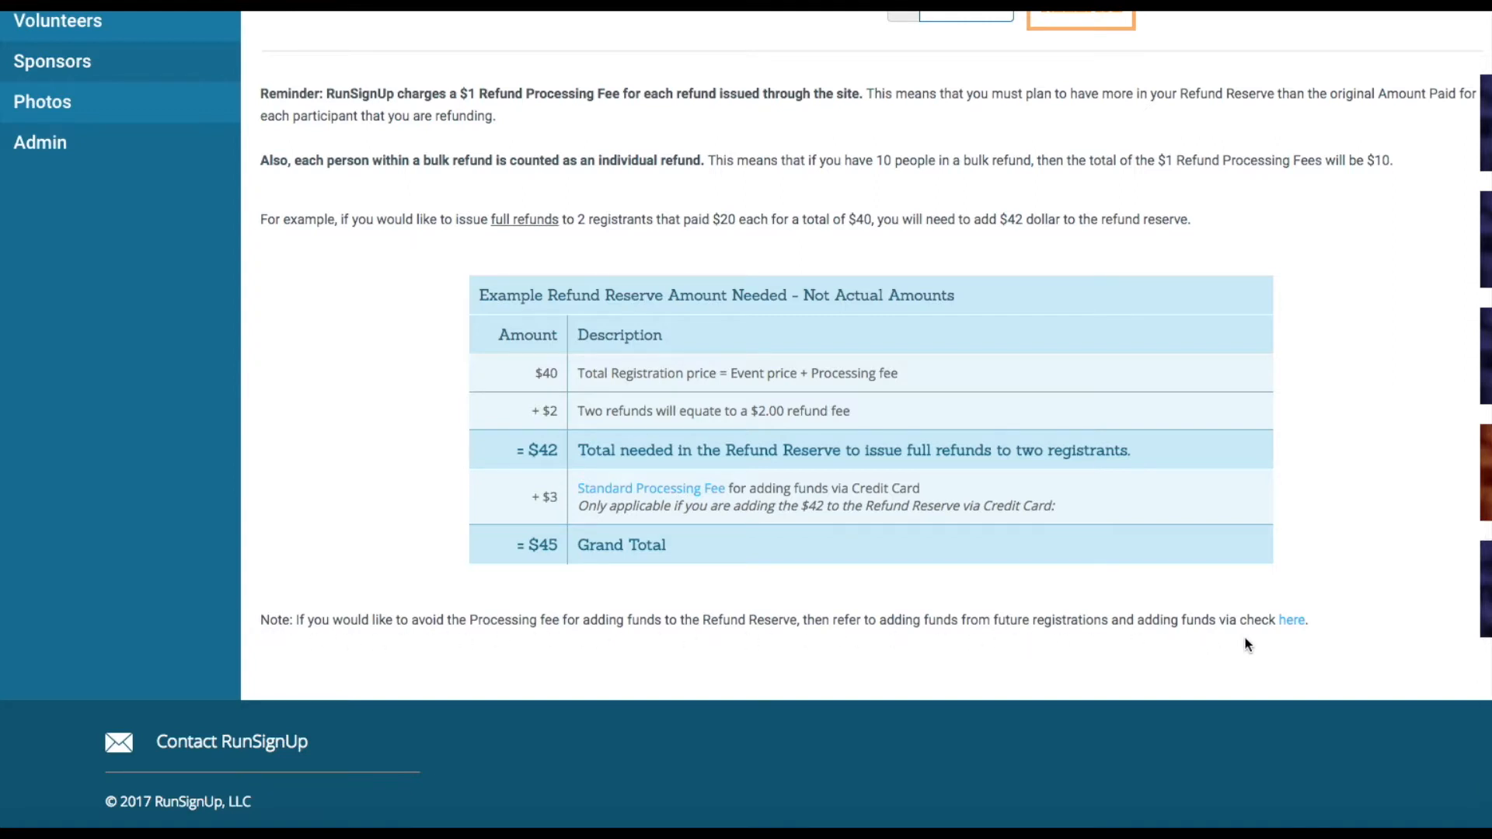
left_click(1290, 621)
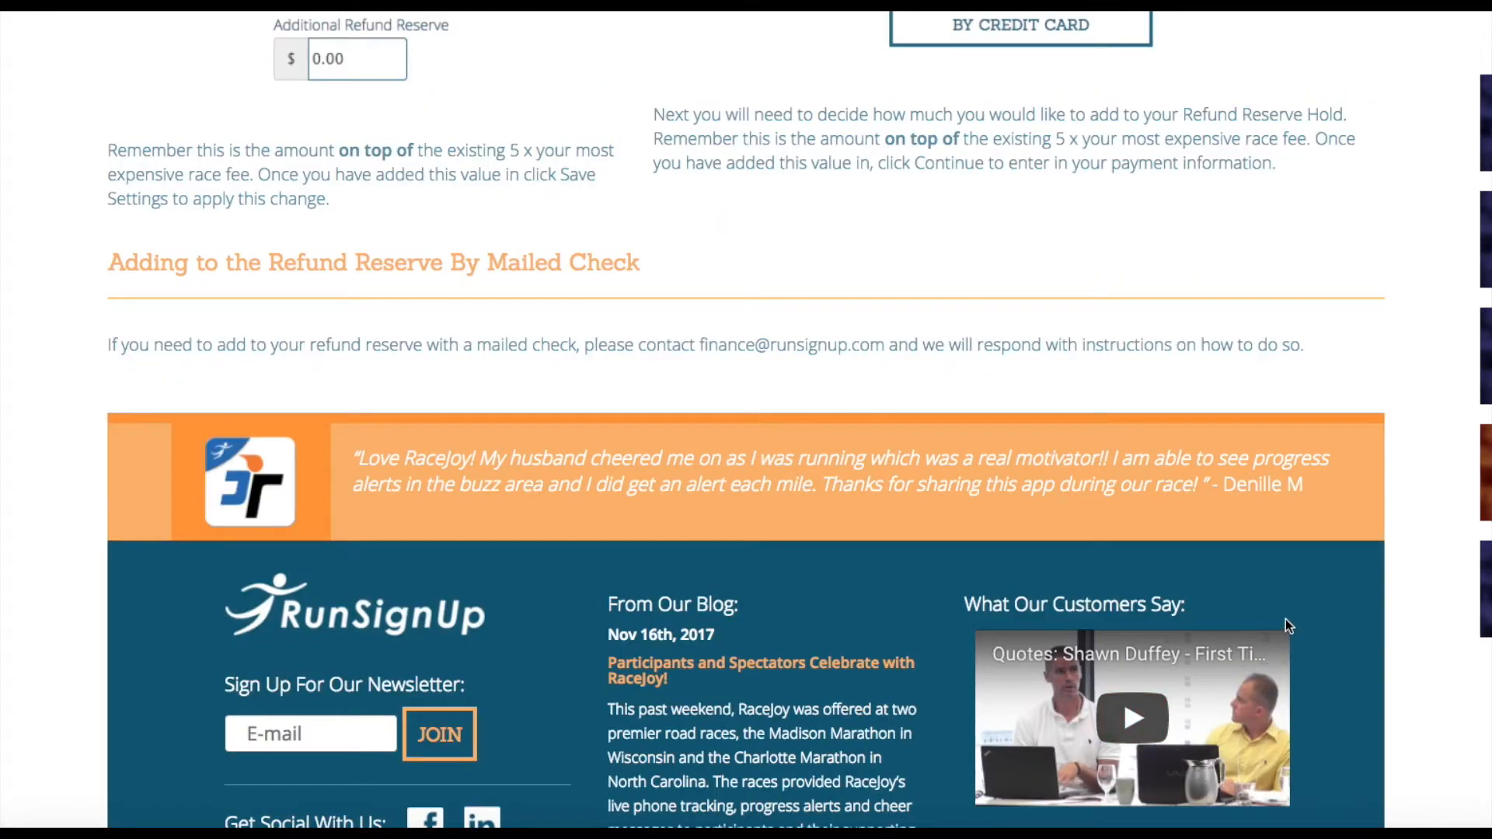